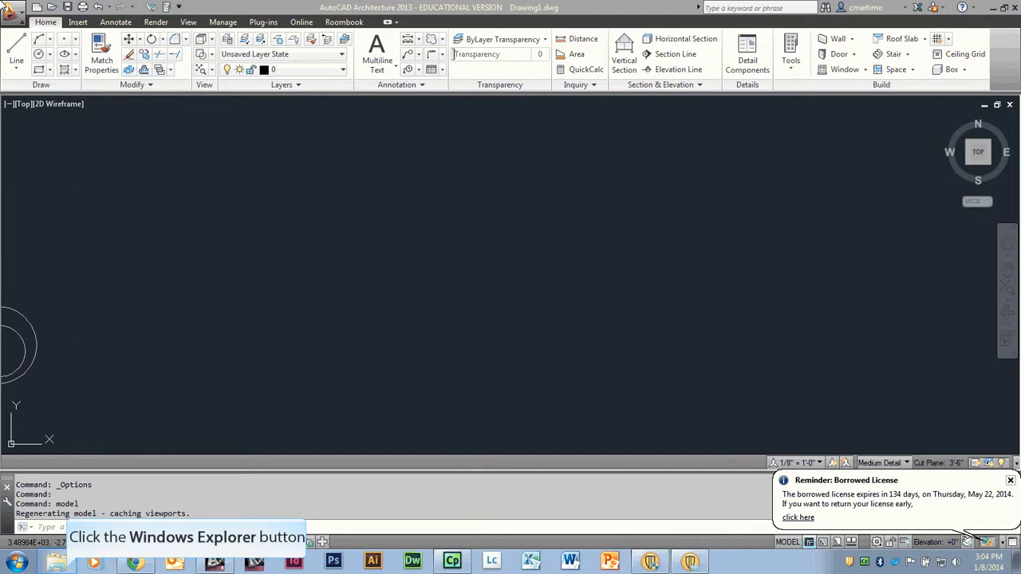
- Open Windows Explorer and display the drives and network locations of the computer
click(63, 568)
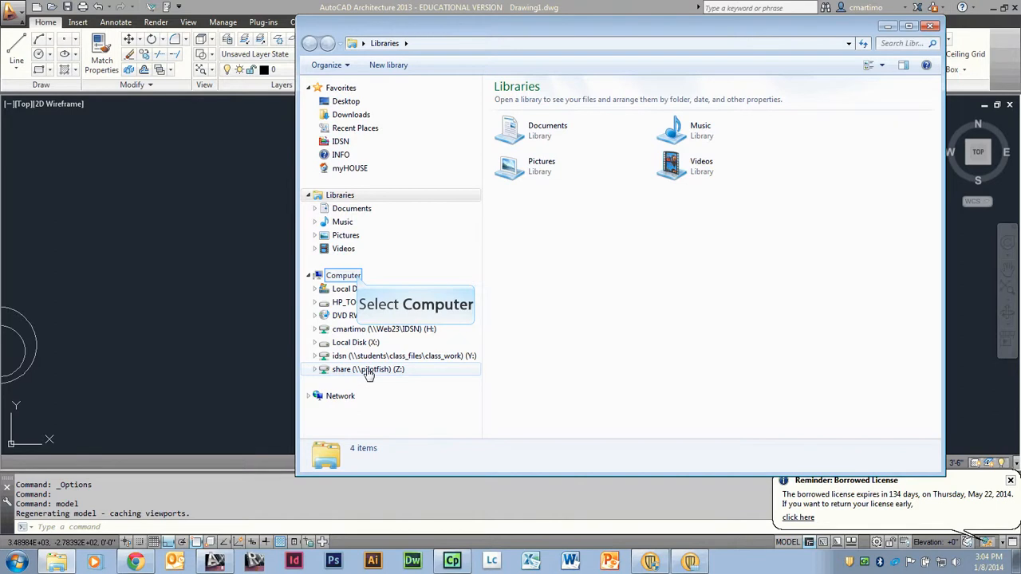
click(359, 279)
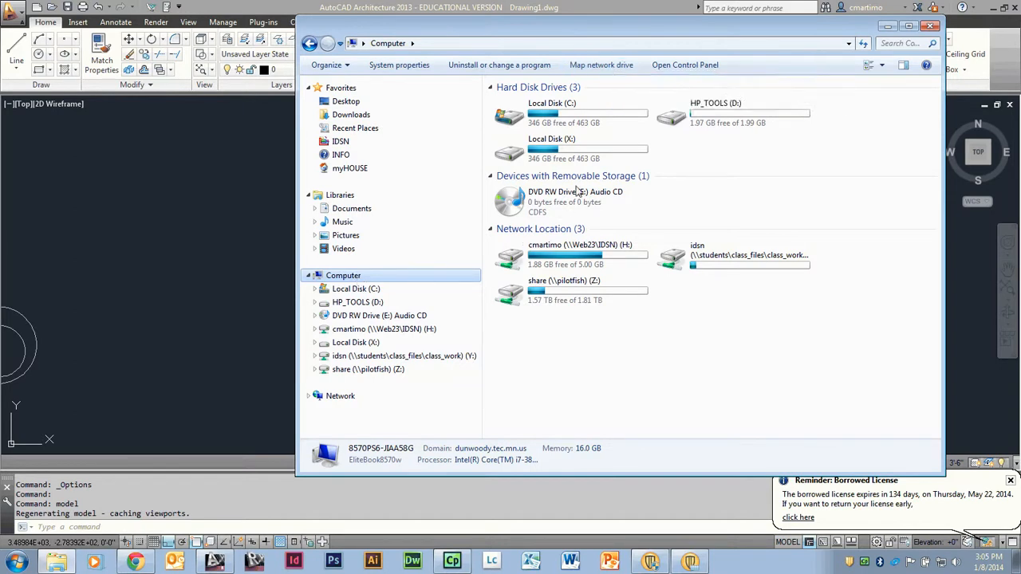
- Try to map the network folder \\pilotfish\class_work to drive W:
click(608, 66)
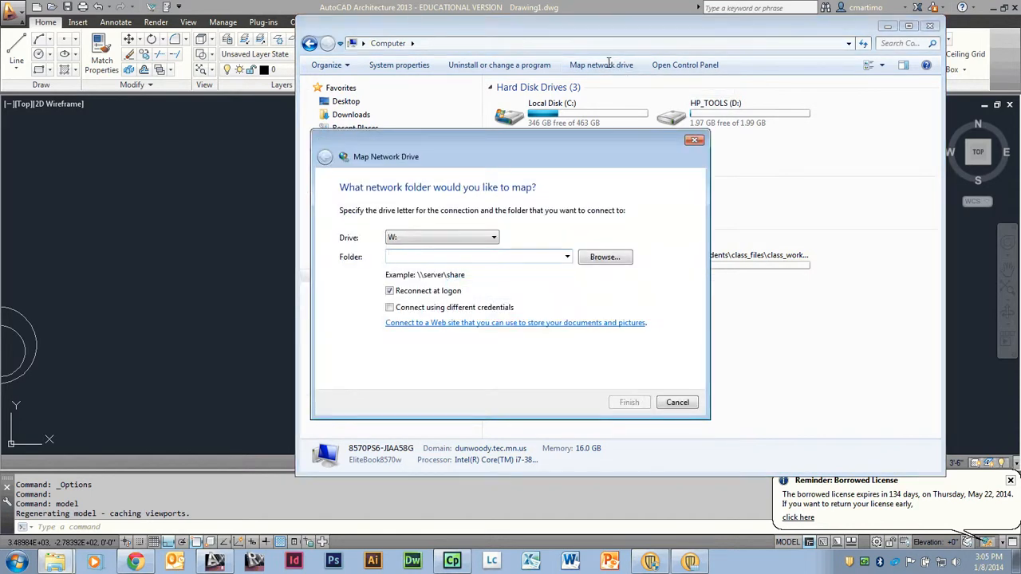
text(\\pilotfish)
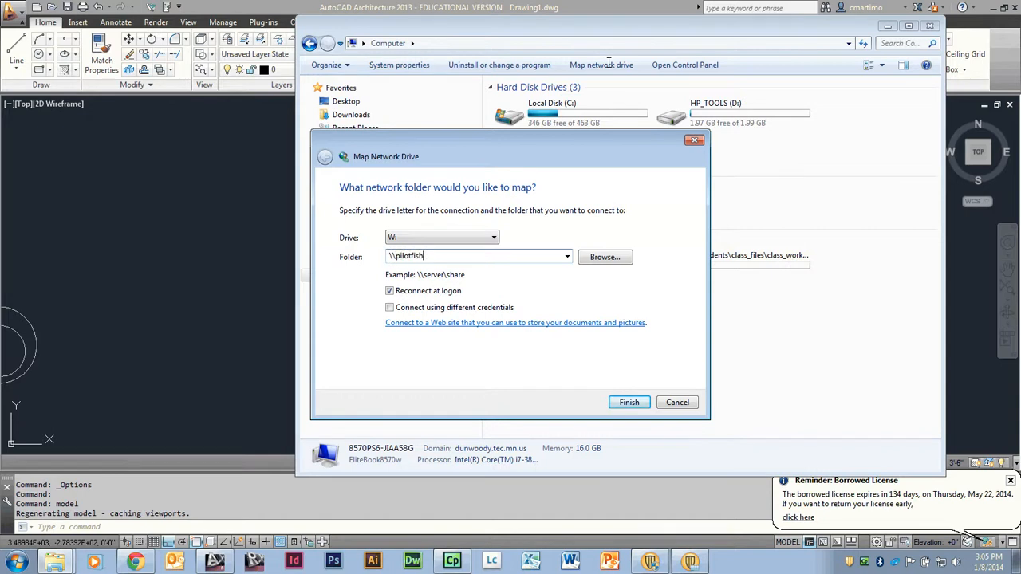
text(\class_work)
click(627, 400)
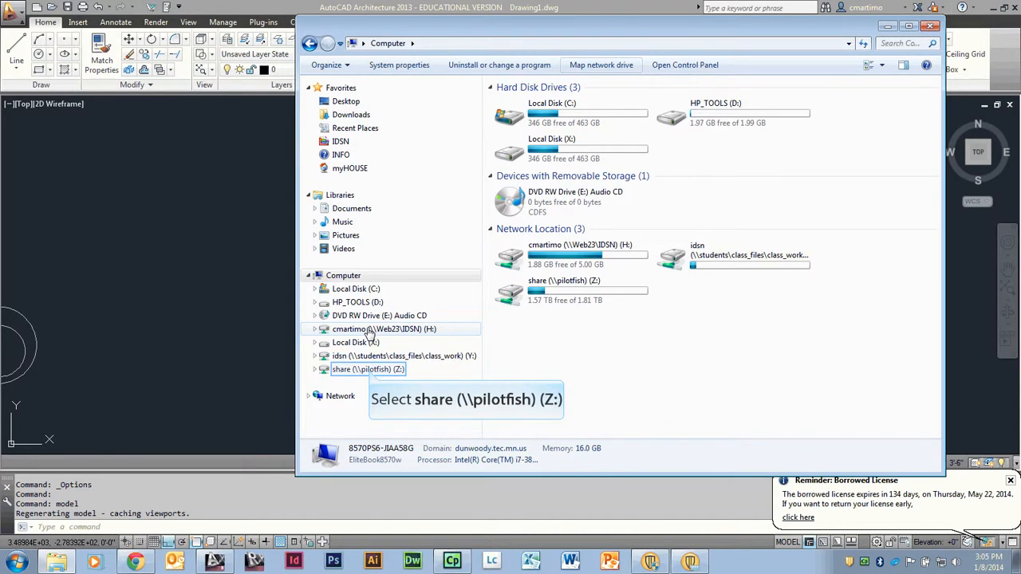
- Open the AutoCAD drawing TEMPLATE from the Class_Work\AUTOCAD folder on the share (Z:) drive
click(369, 370)
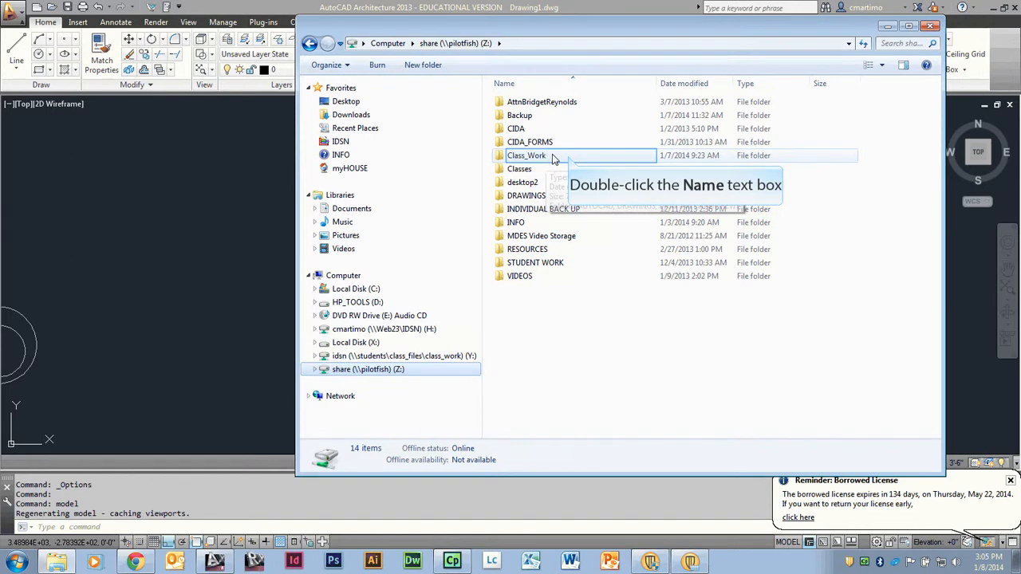
double_click(570, 158)
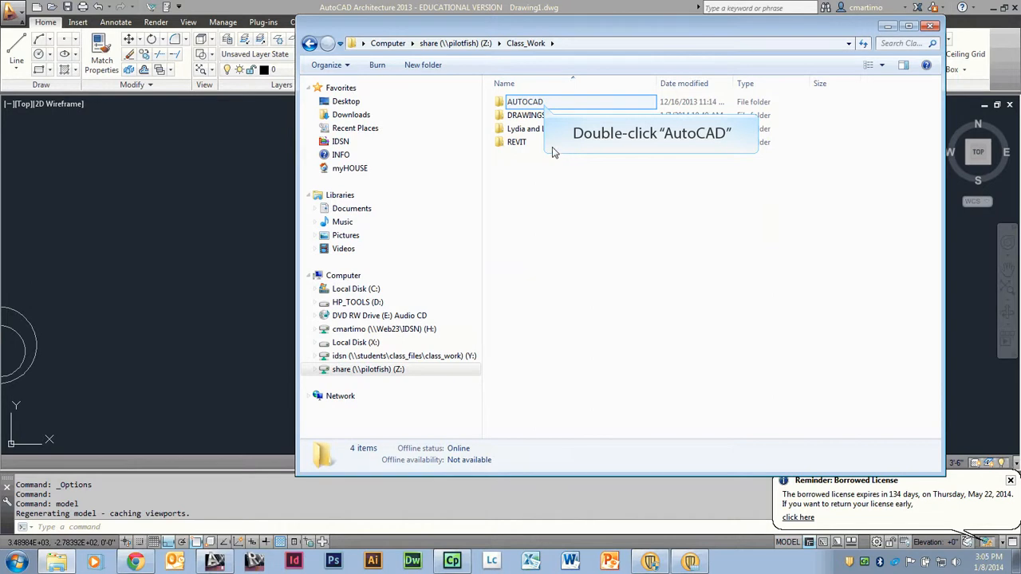
double_click(526, 102)
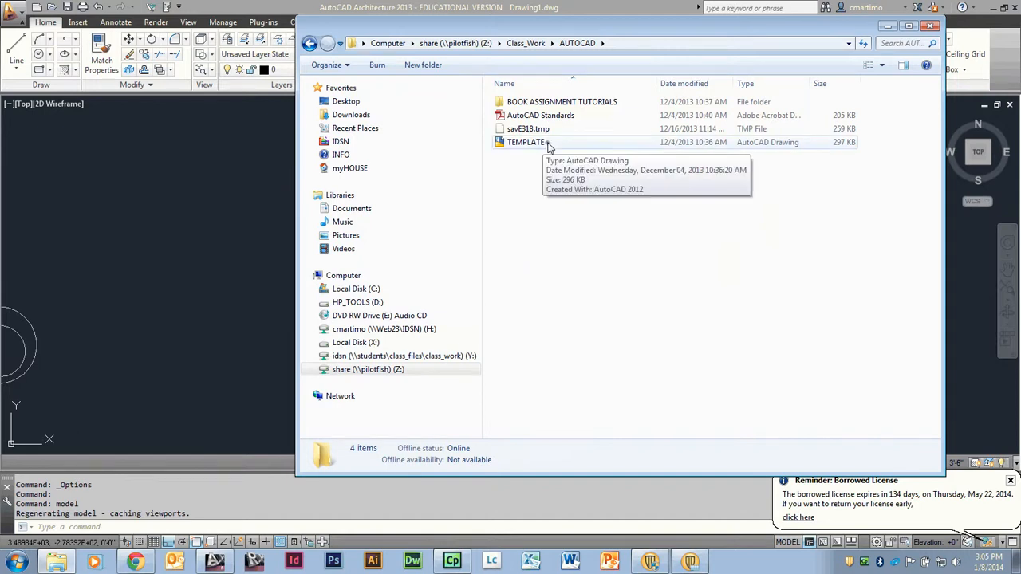
double_click(546, 143)
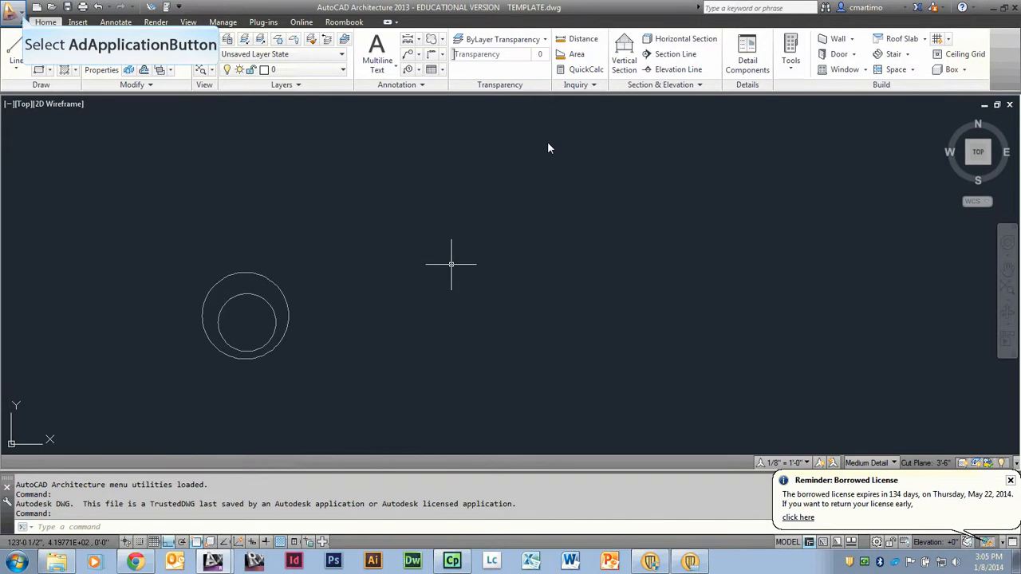
- Try to save the drawing as an AutoCAD Drawing Template named TEMPLATE.dwt in the Template folder
click(23, 16)
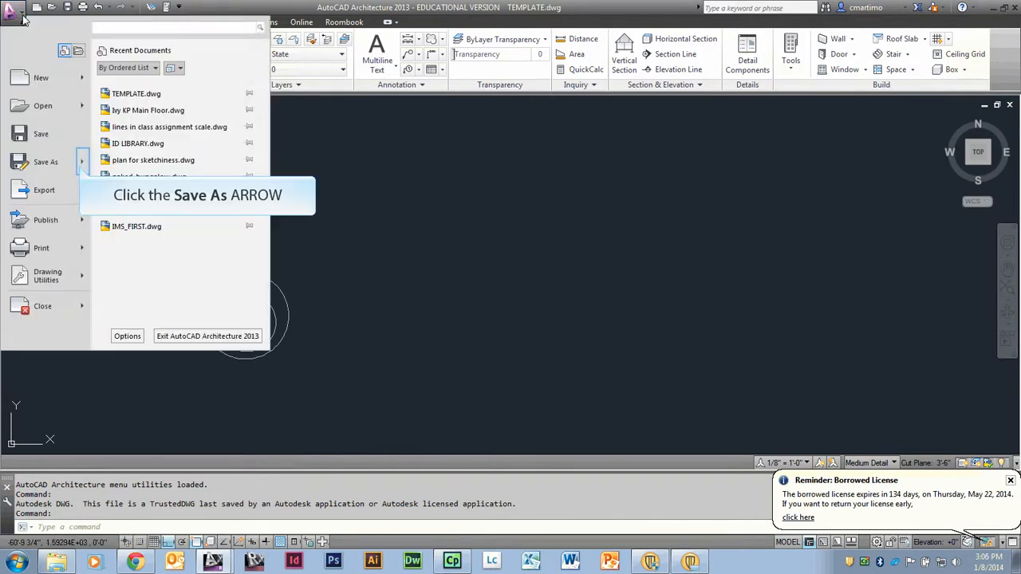
click(80, 165)
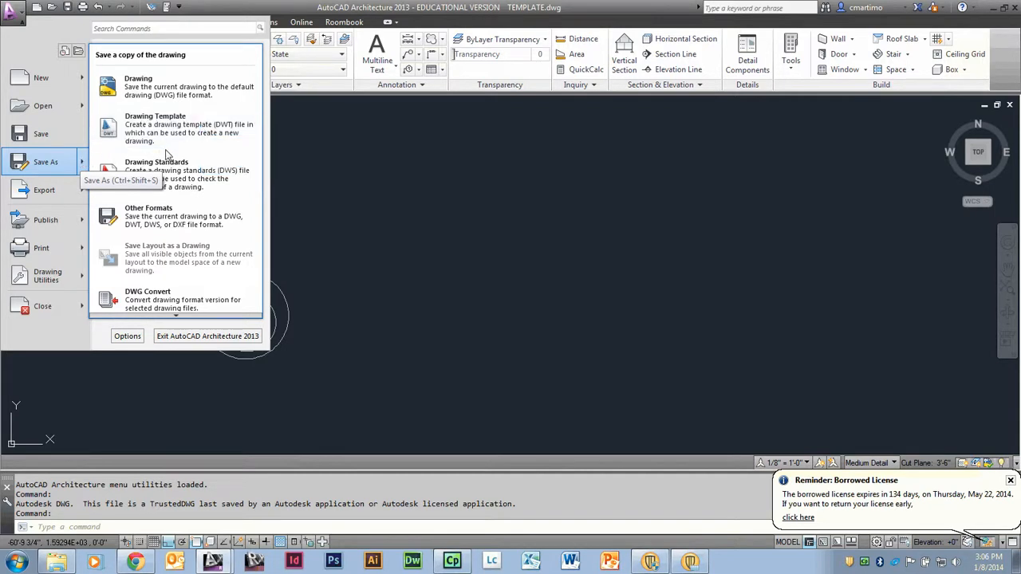
click(202, 128)
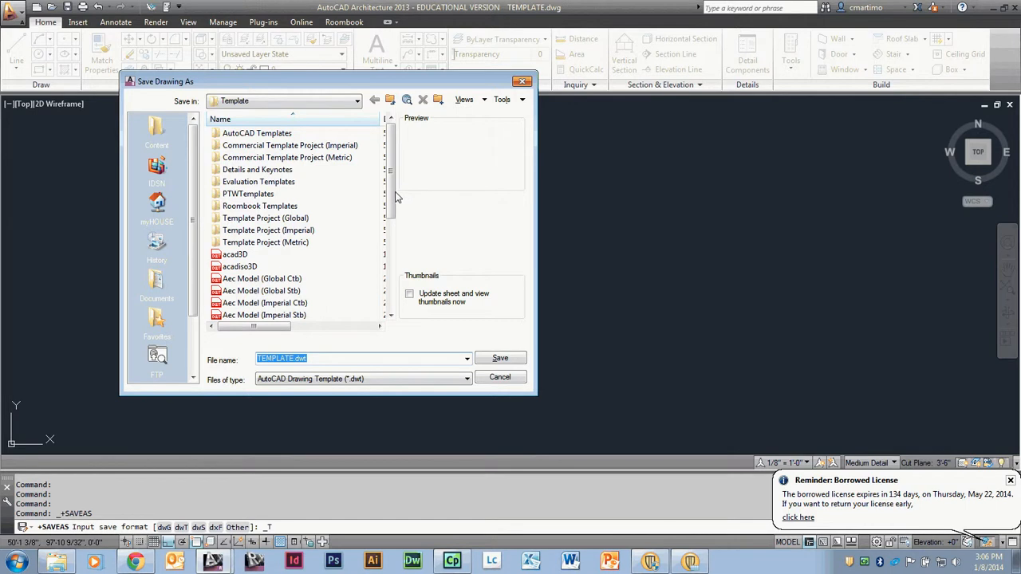
drag(393, 198, 393, 307)
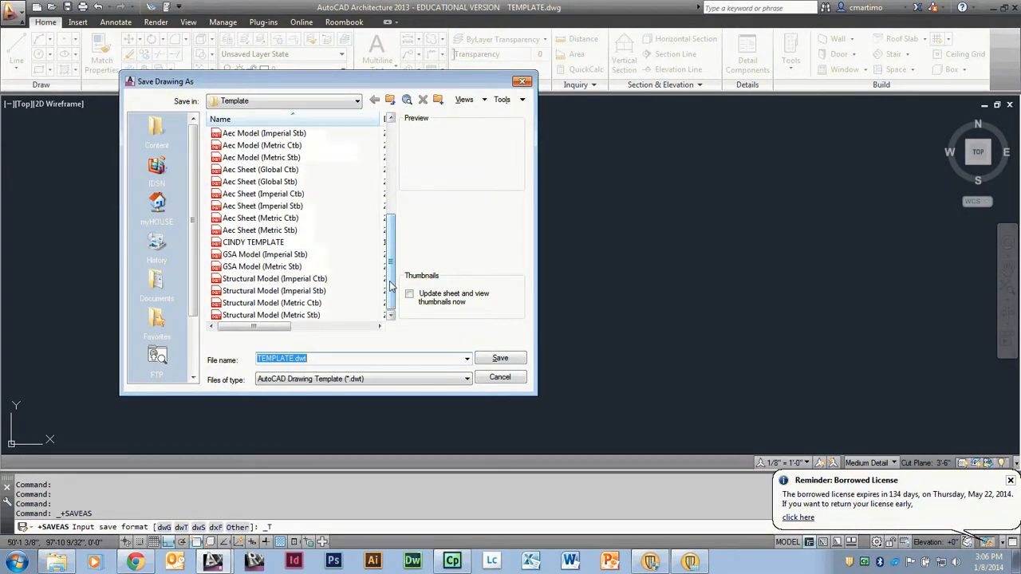
drag(390, 286, 394, 182)
scroll(320, 272, down, 5)
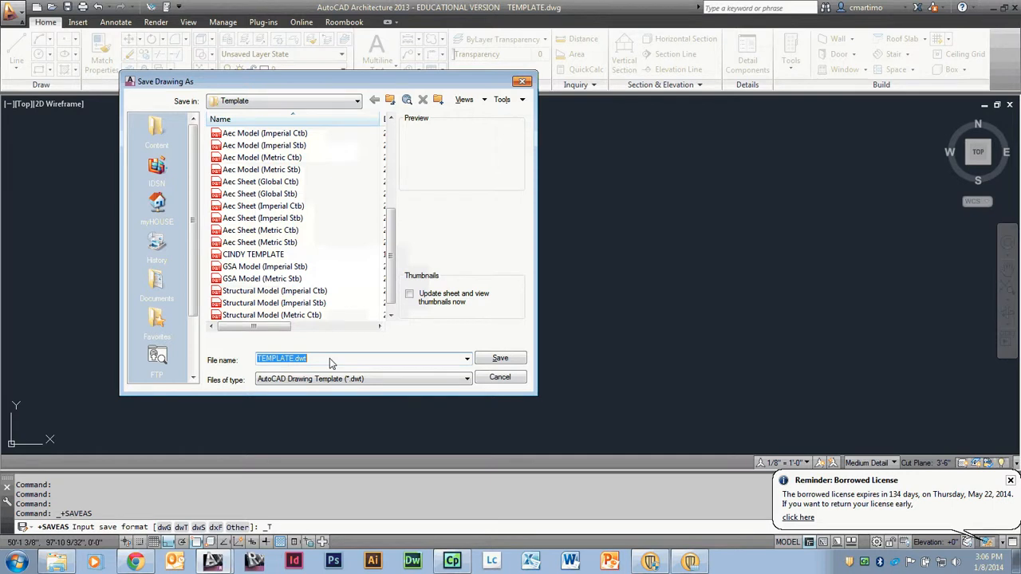
click(501, 358)
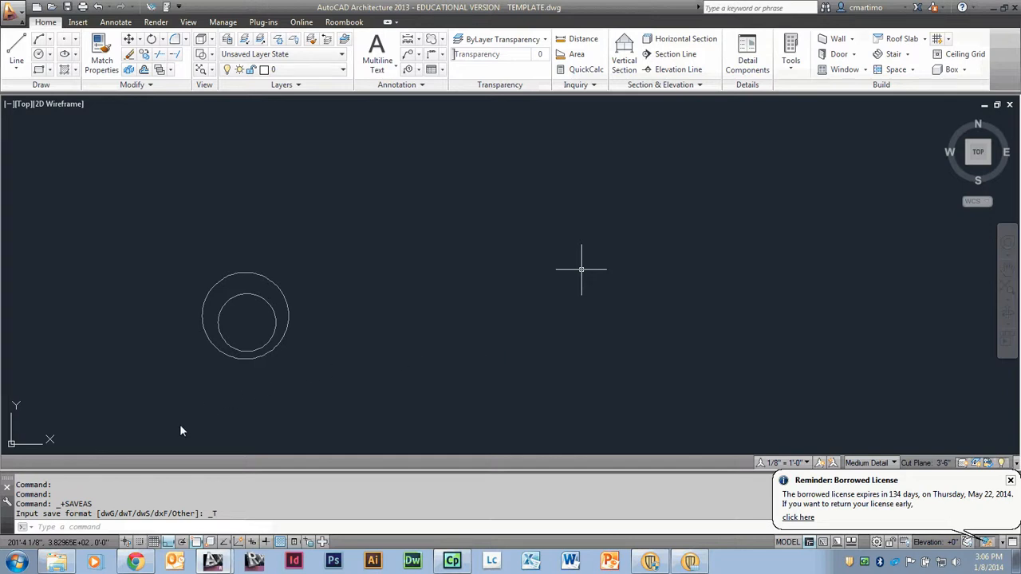
- Turn off the use of icons for the status bar's drafting toggles so they show as text labels
right_click(126, 543)
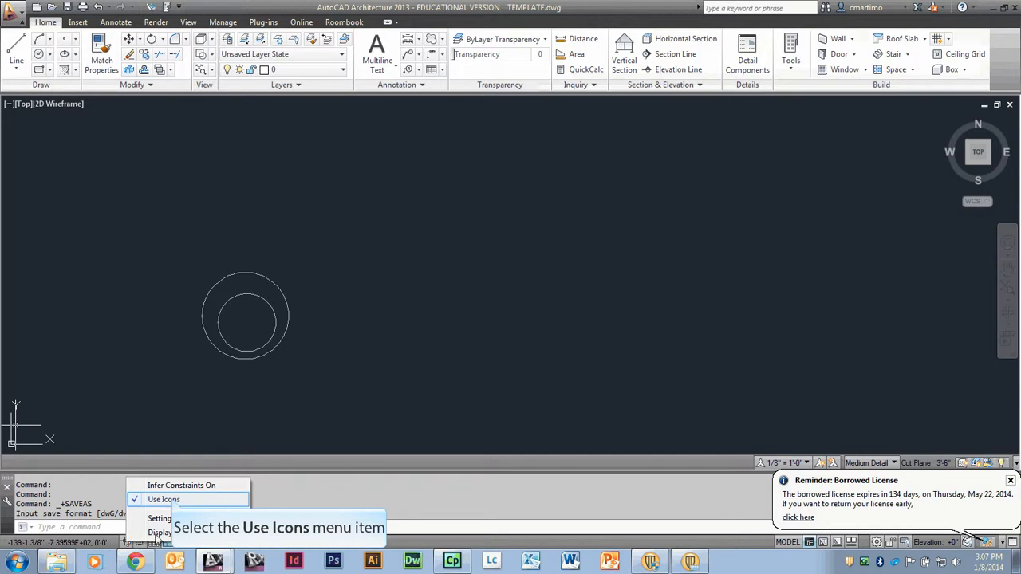
click(164, 499)
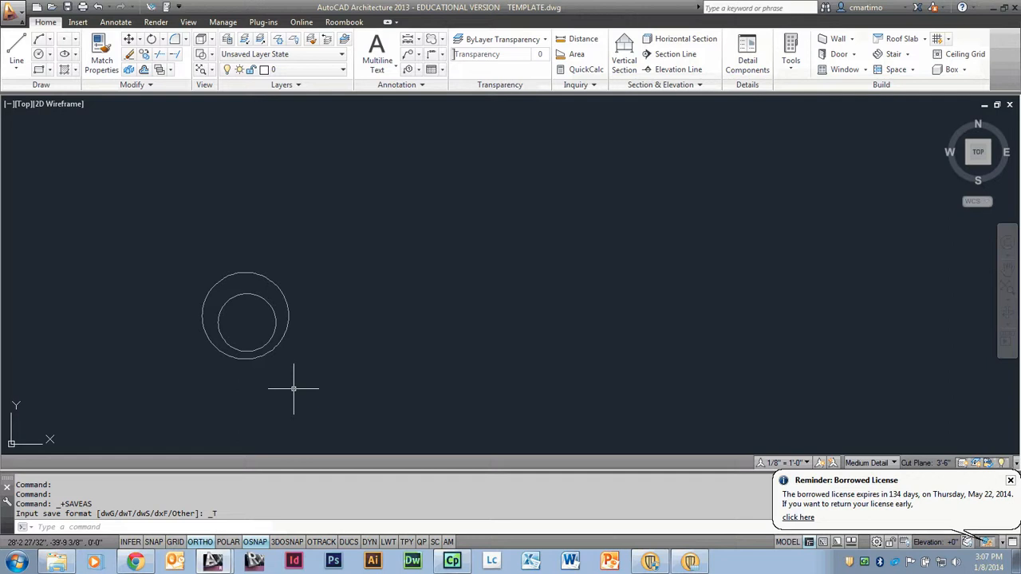
- Turn Ortho mode off and back on, leaving no selection or command active
click(294, 389)
click(294, 389)
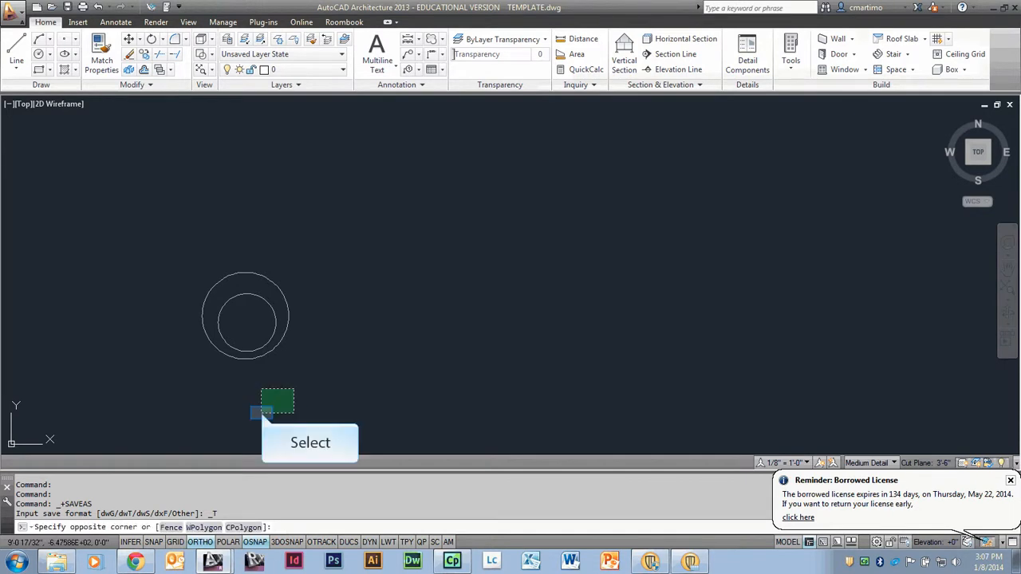
click(262, 414)
key(F8)
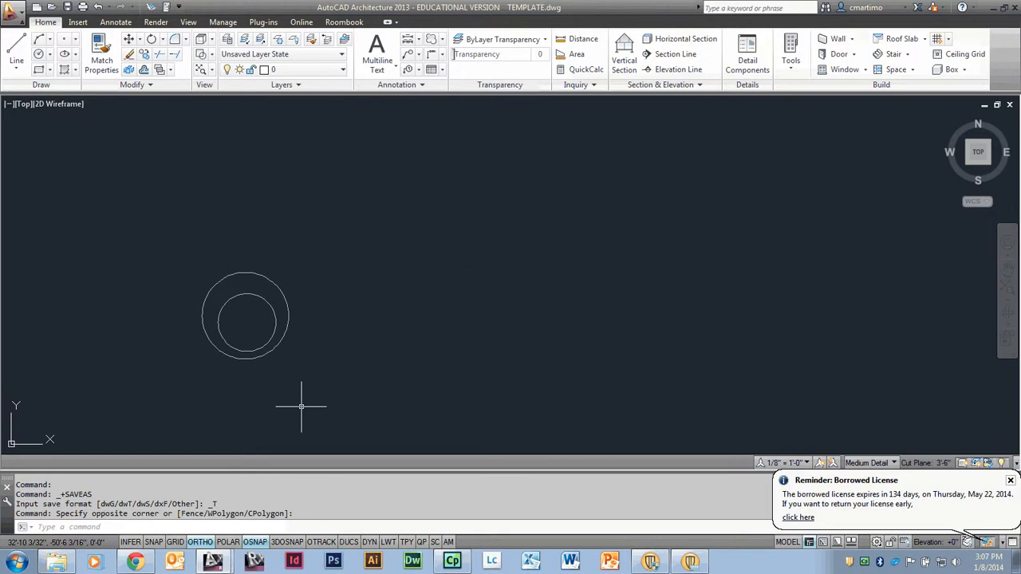
key(F8)
key(F8)
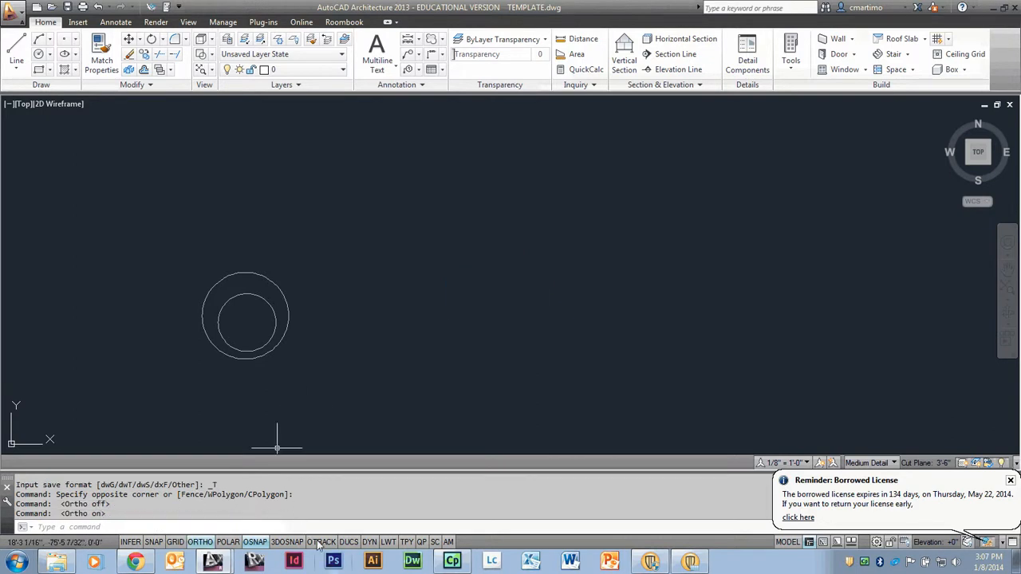
text(3A)
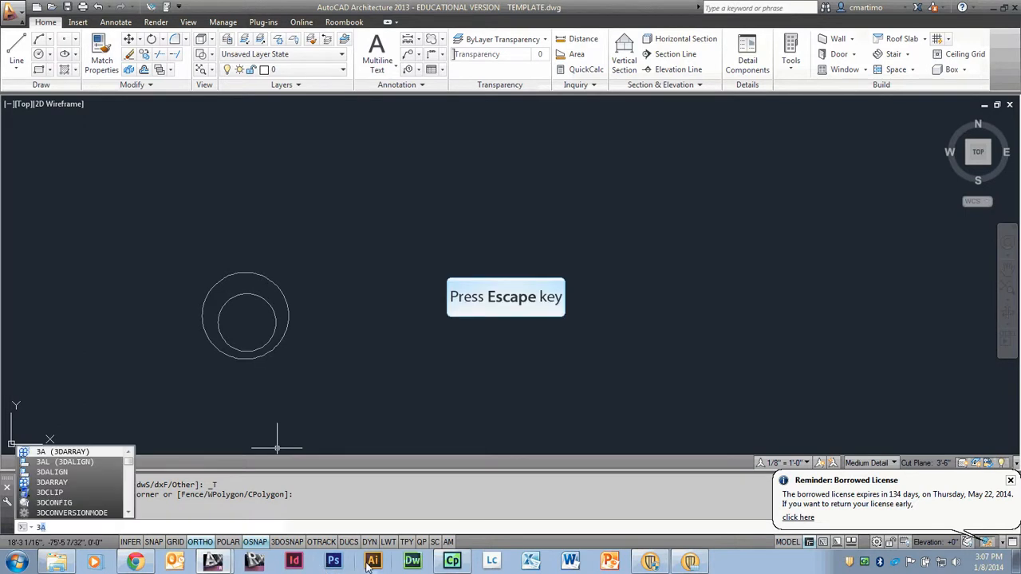
key(Escape)
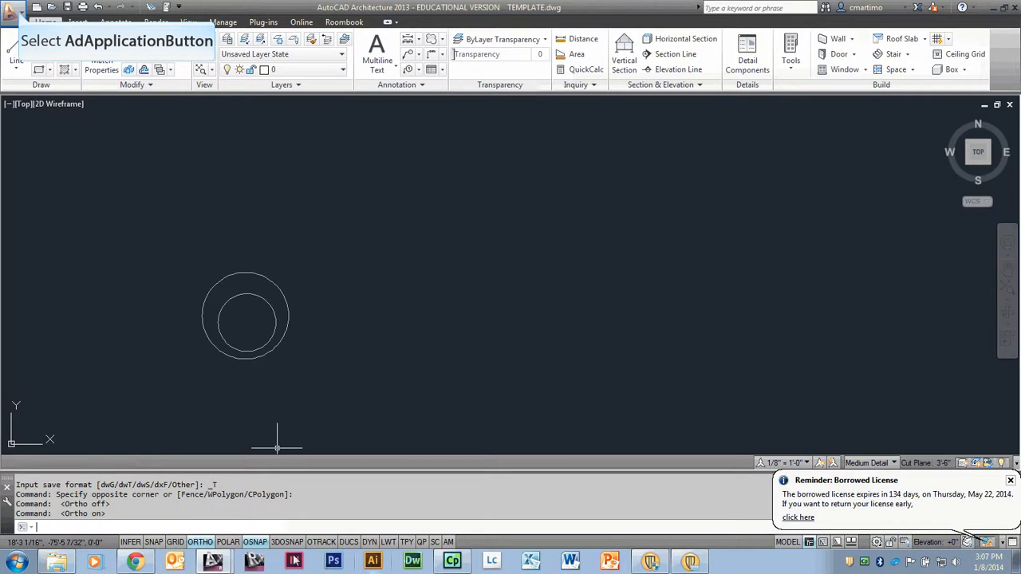
- Enable the display of Layout and Model tabs in the program's display options
click(15, 13)
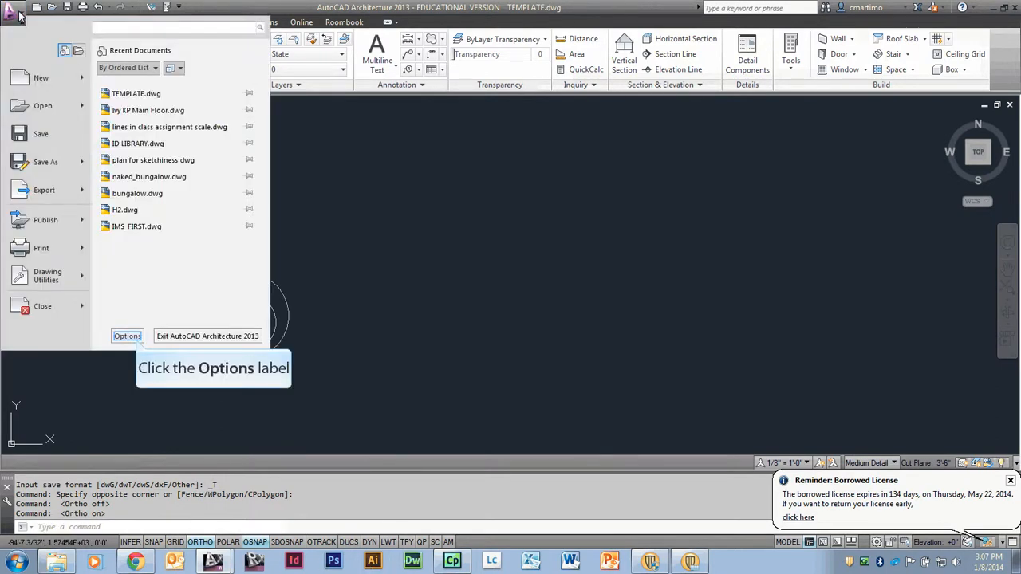
click(126, 336)
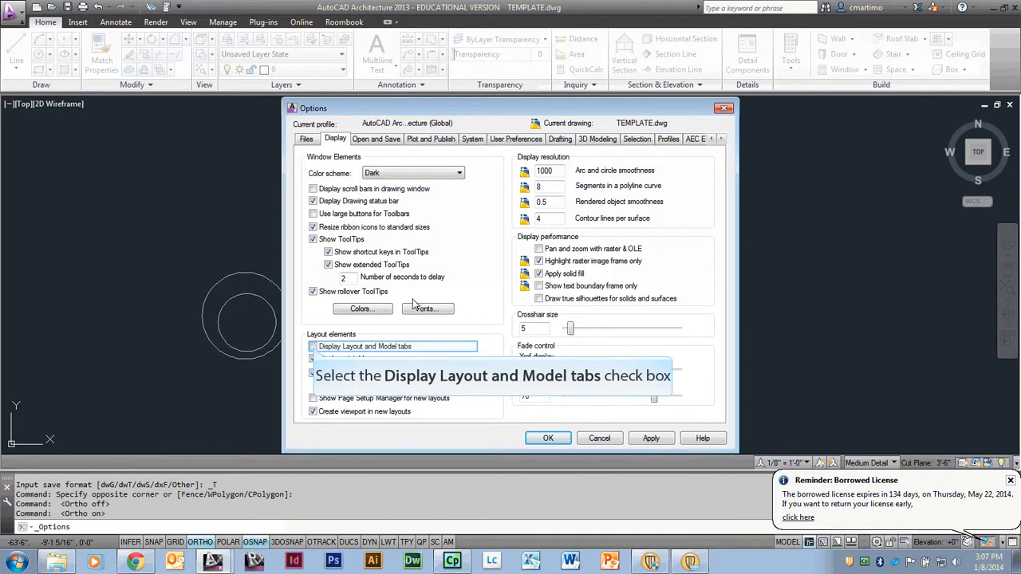
click(313, 347)
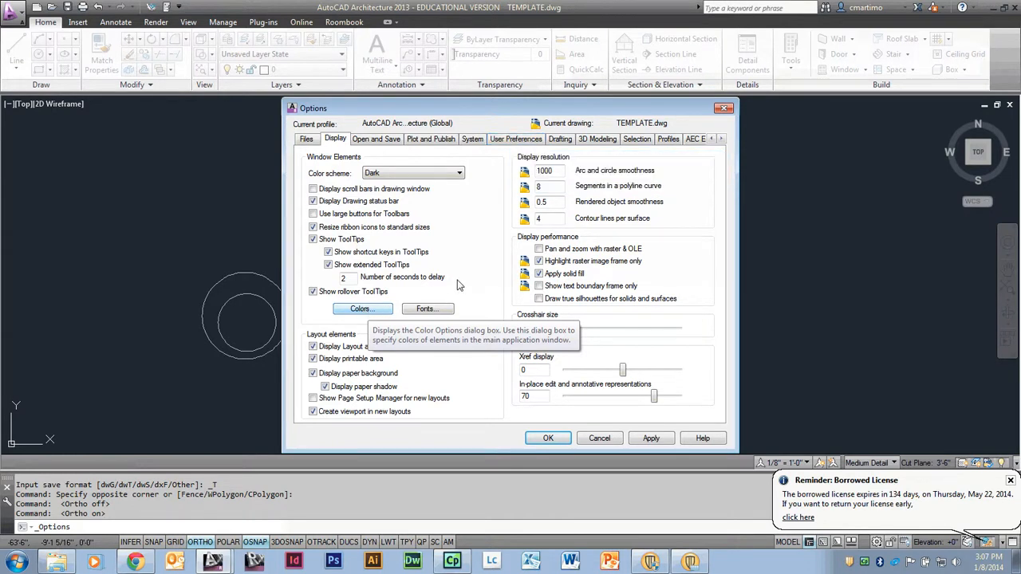
- Apply the right-click customization with Command Mode set to ENTER and Default and Edit Mode set to Shortcut Menu
click(515, 140)
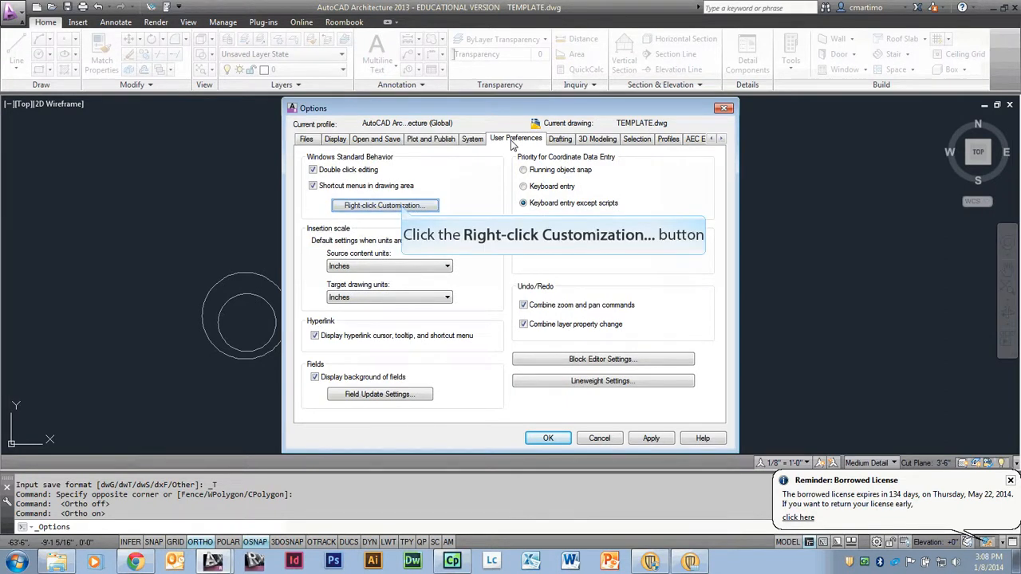
click(403, 207)
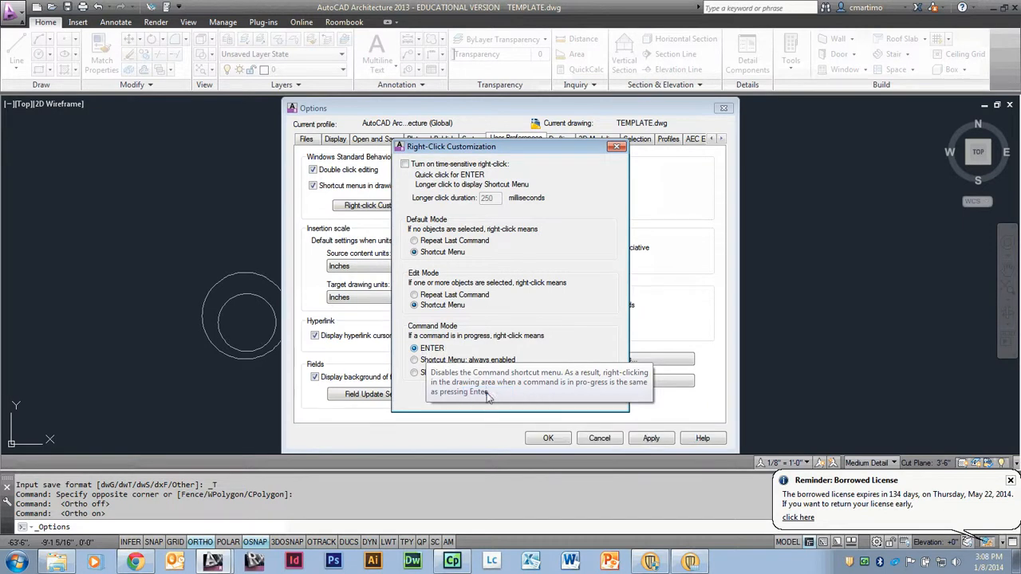
click(489, 397)
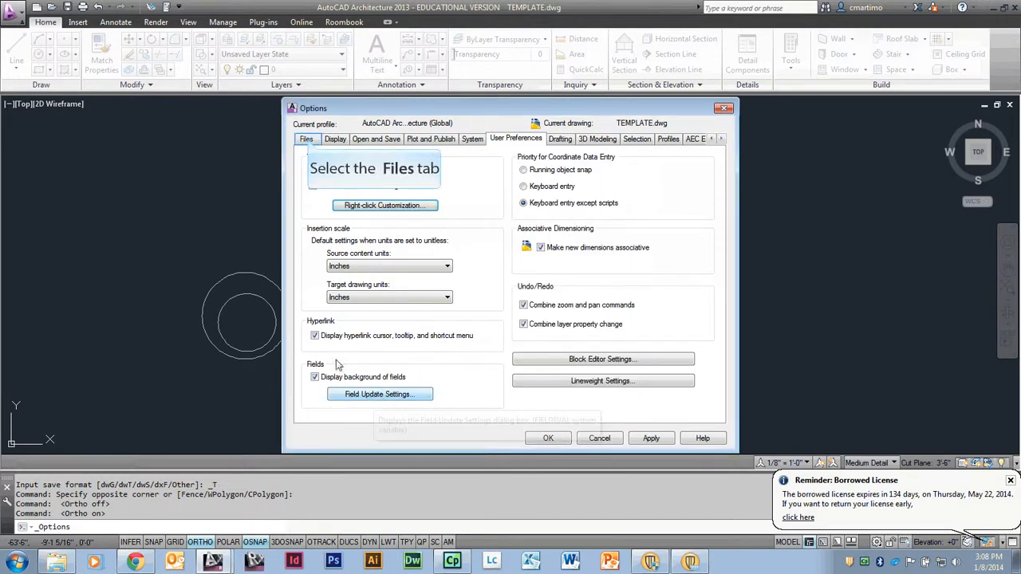
- Set the Default Template File Name for QNEW to the custom template named after its owner in the Template folder, and apply the options
click(306, 139)
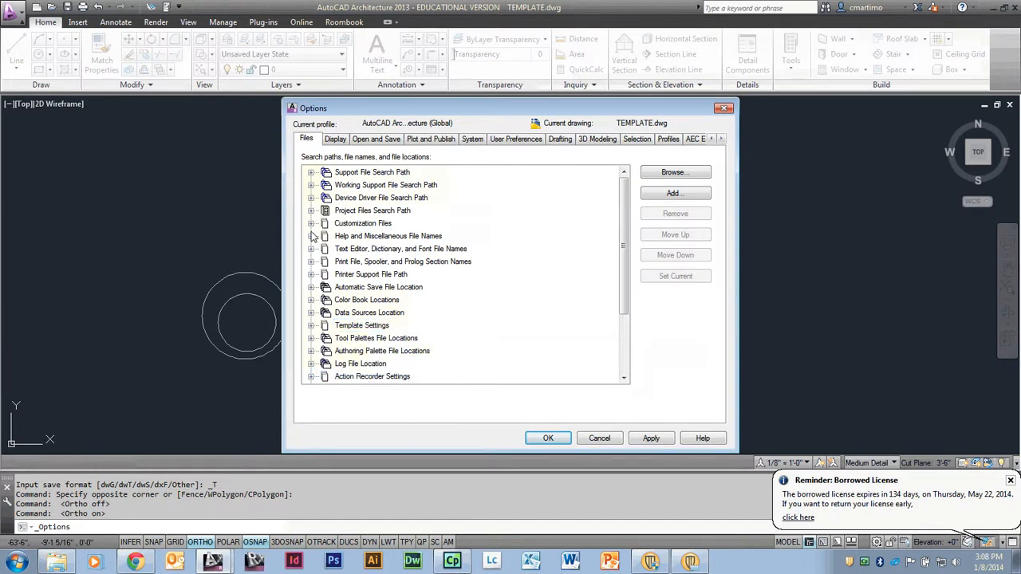
click(311, 327)
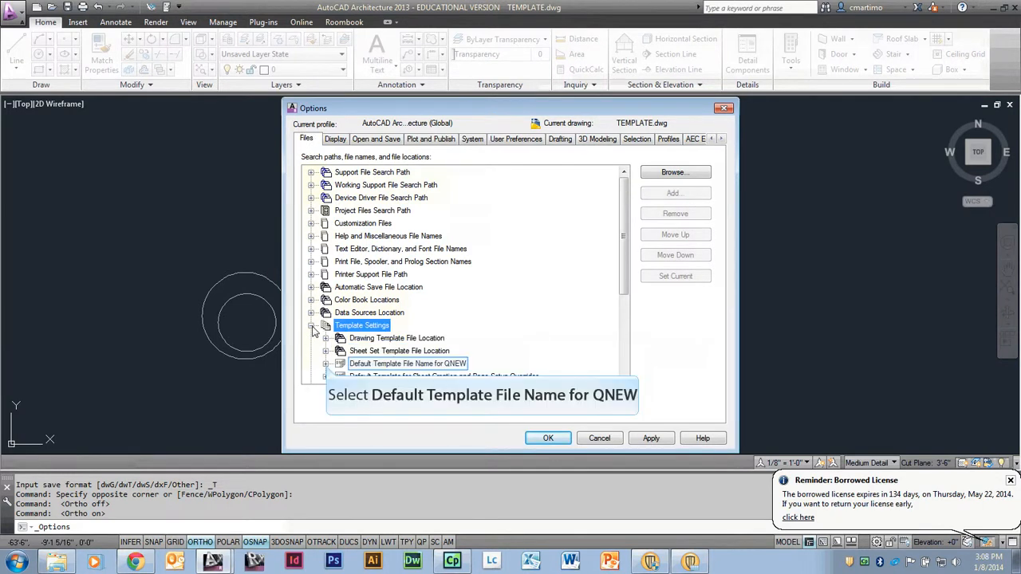
click(326, 364)
drag(625, 274, 632, 313)
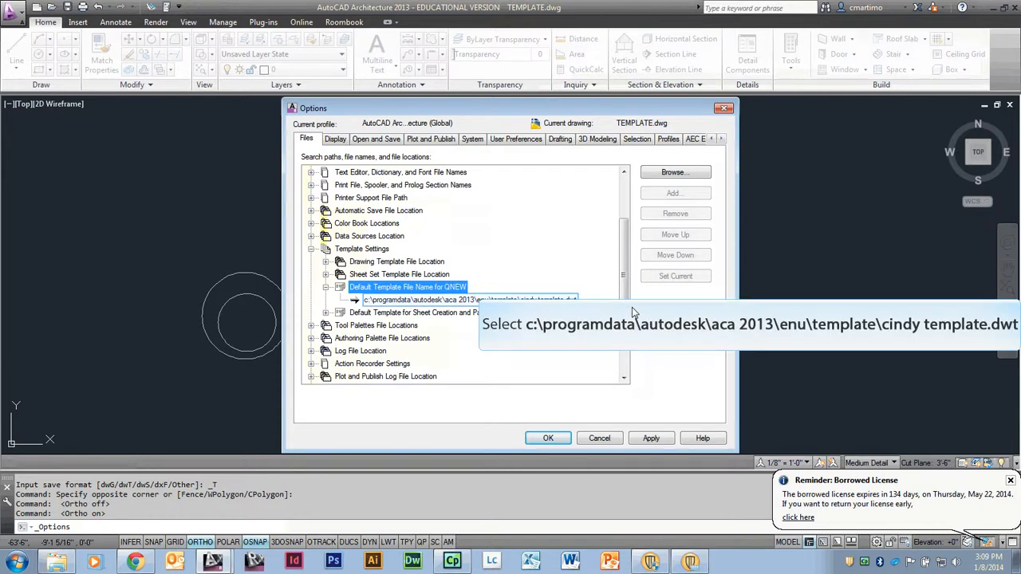
click(530, 300)
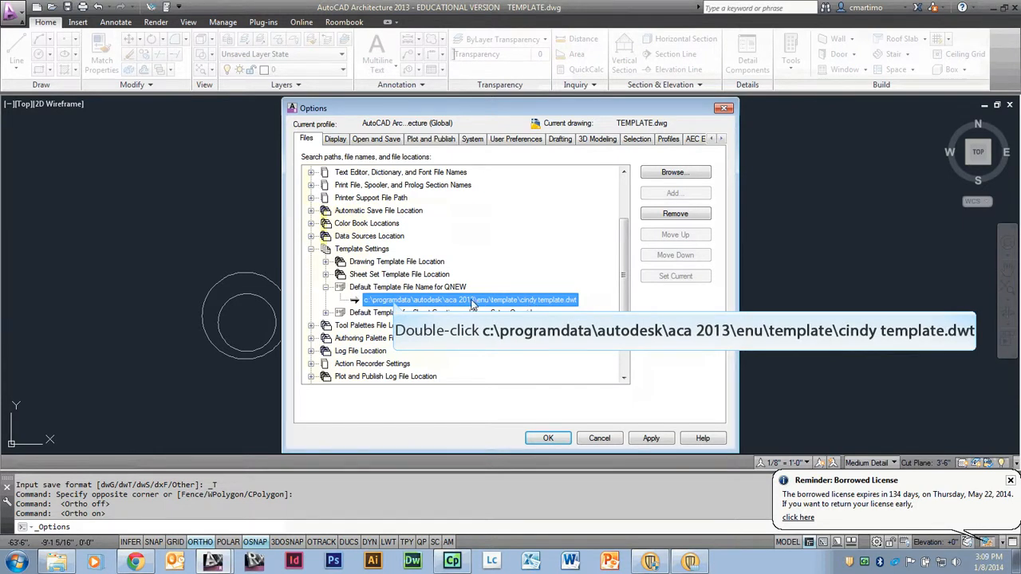
double_click(394, 302)
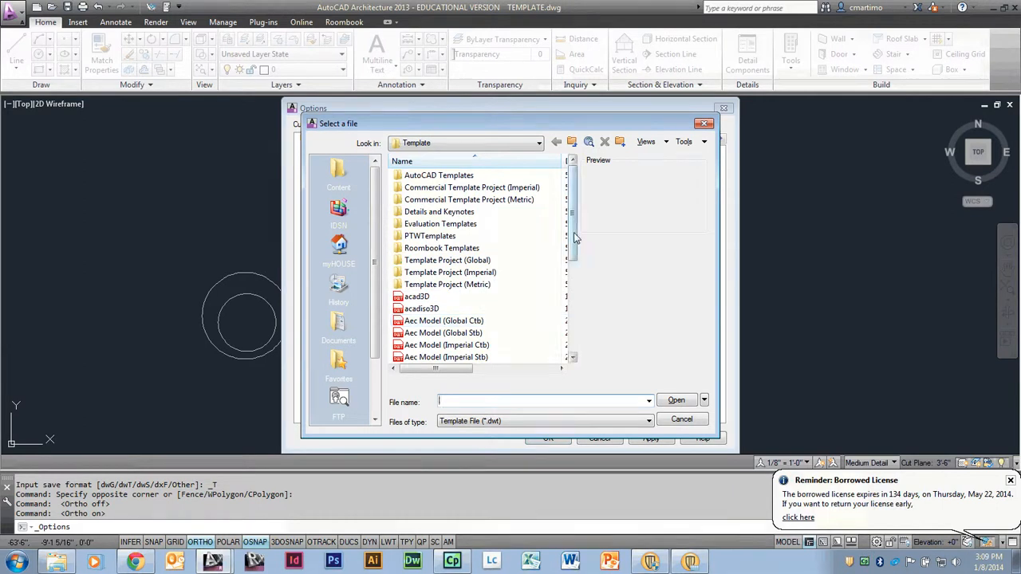
drag(573, 252, 599, 338)
click(469, 287)
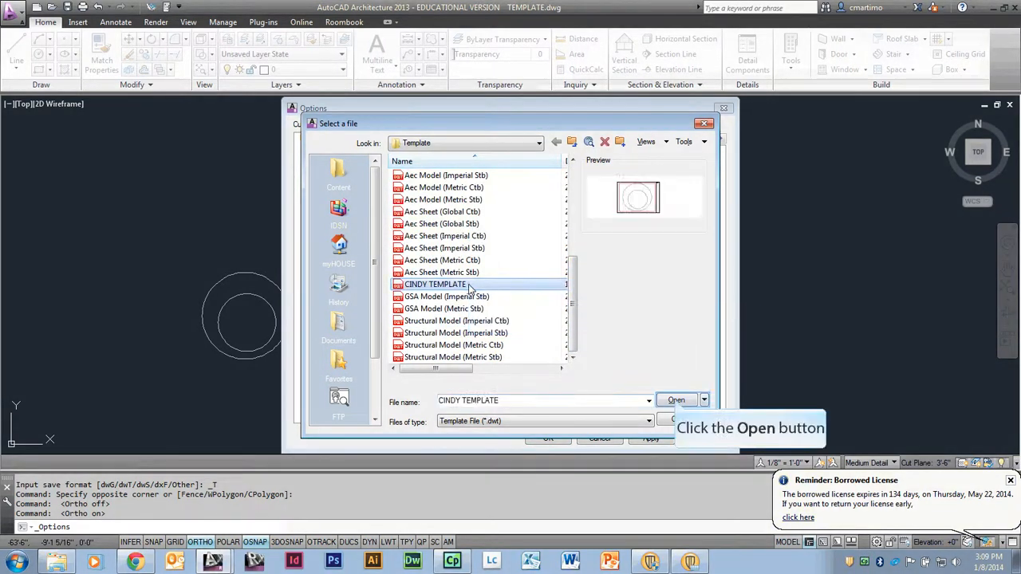
click(675, 401)
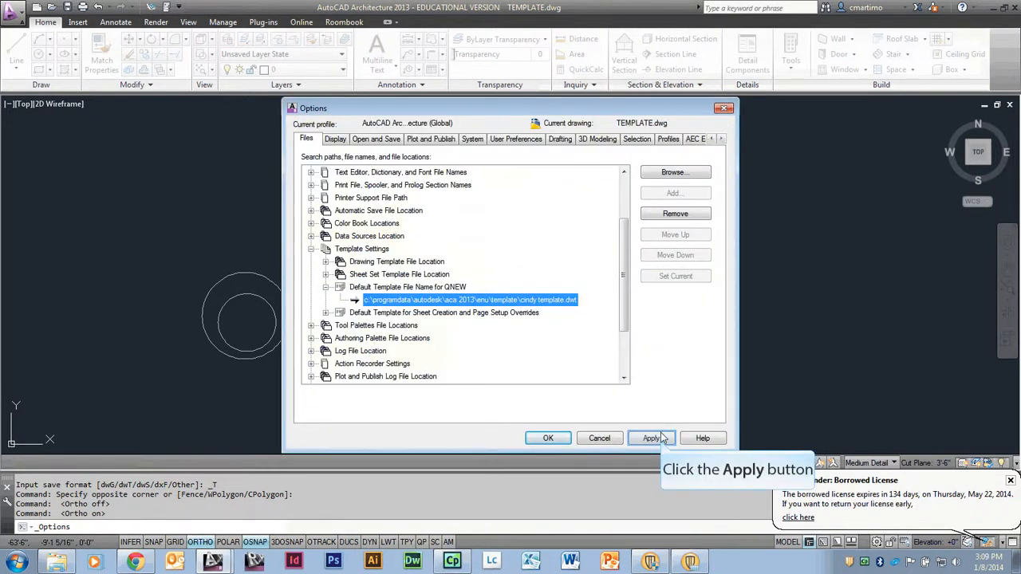
click(653, 439)
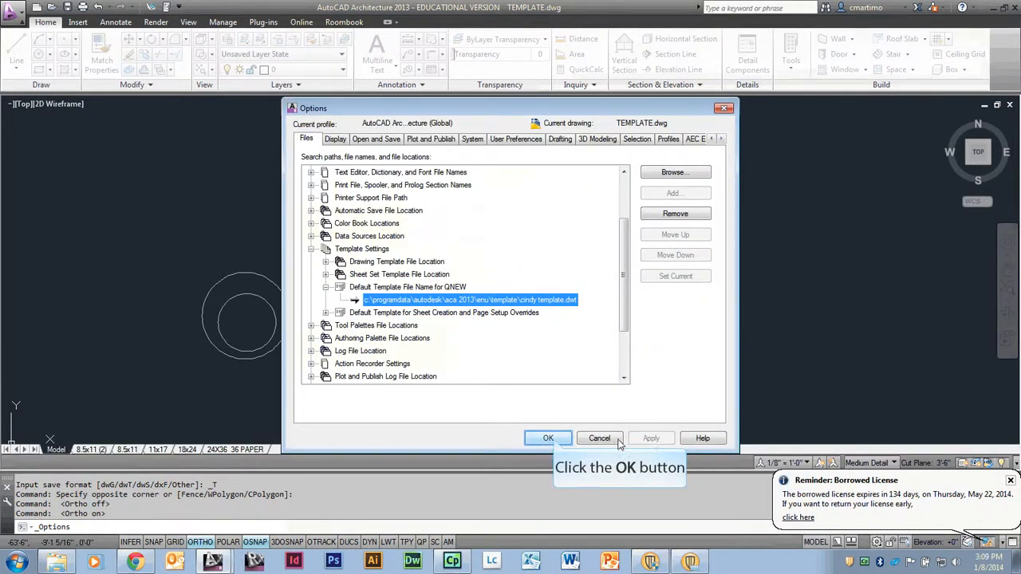
click(550, 438)
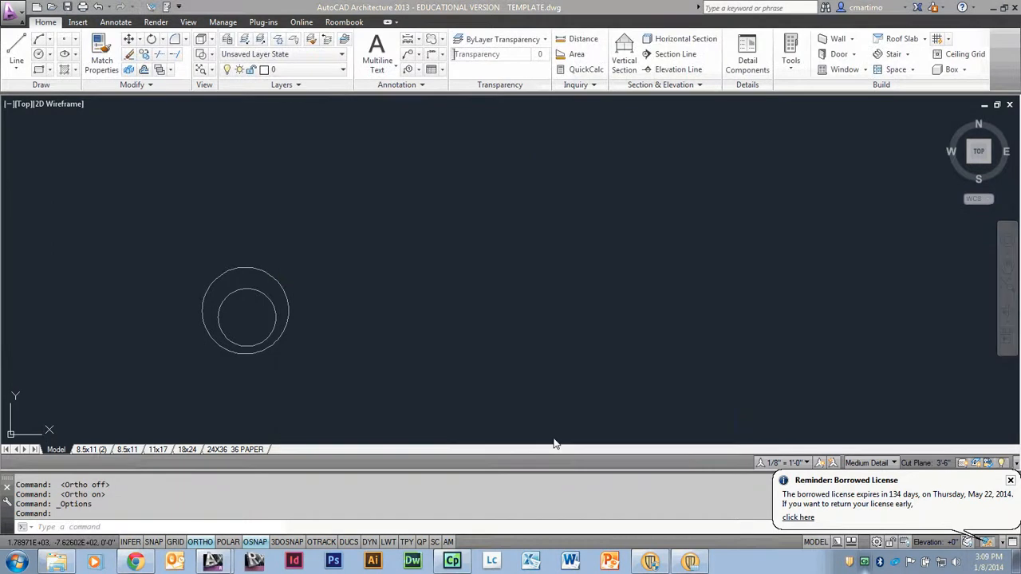